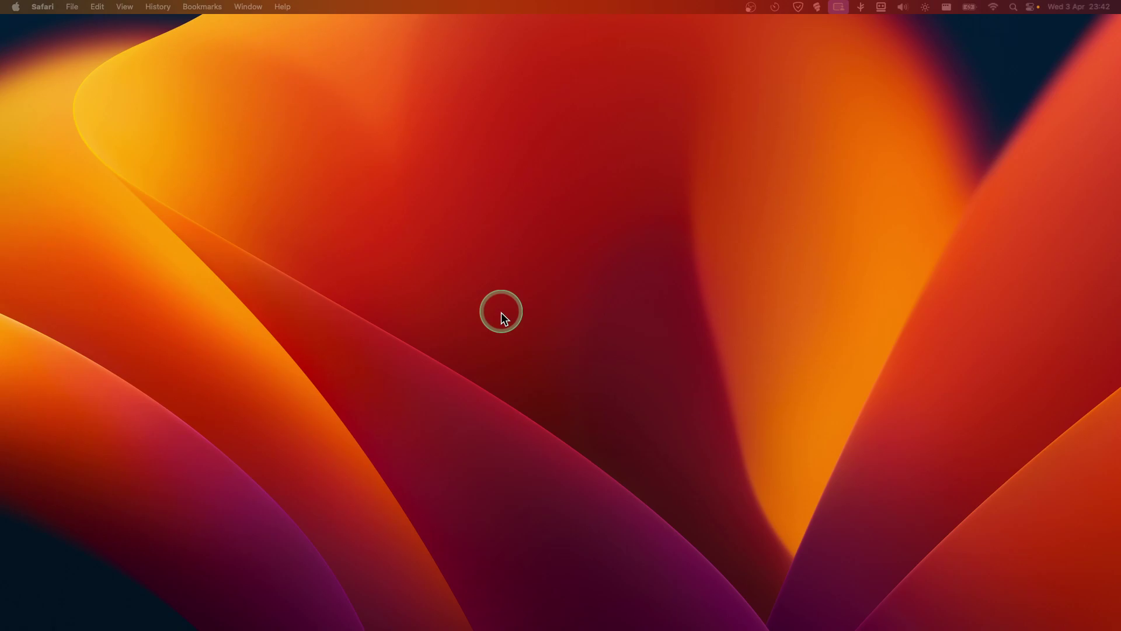
Search Spotlight for 'activity monitor' and launch Activity Monitor.app.
key(super+space)
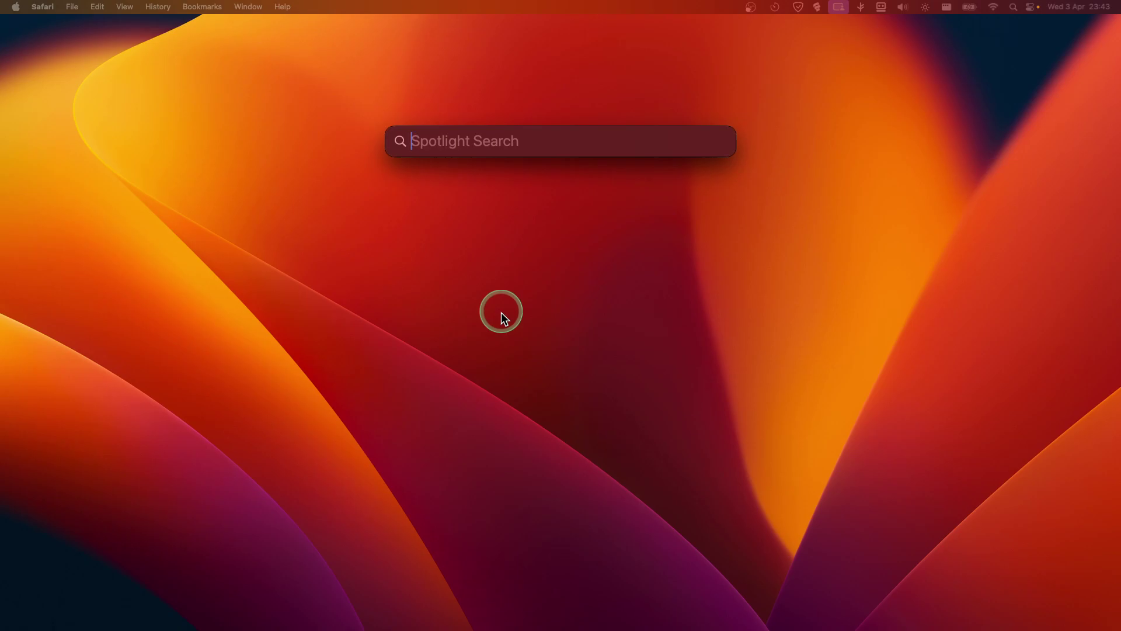
text(acit)
key(BackSpace)
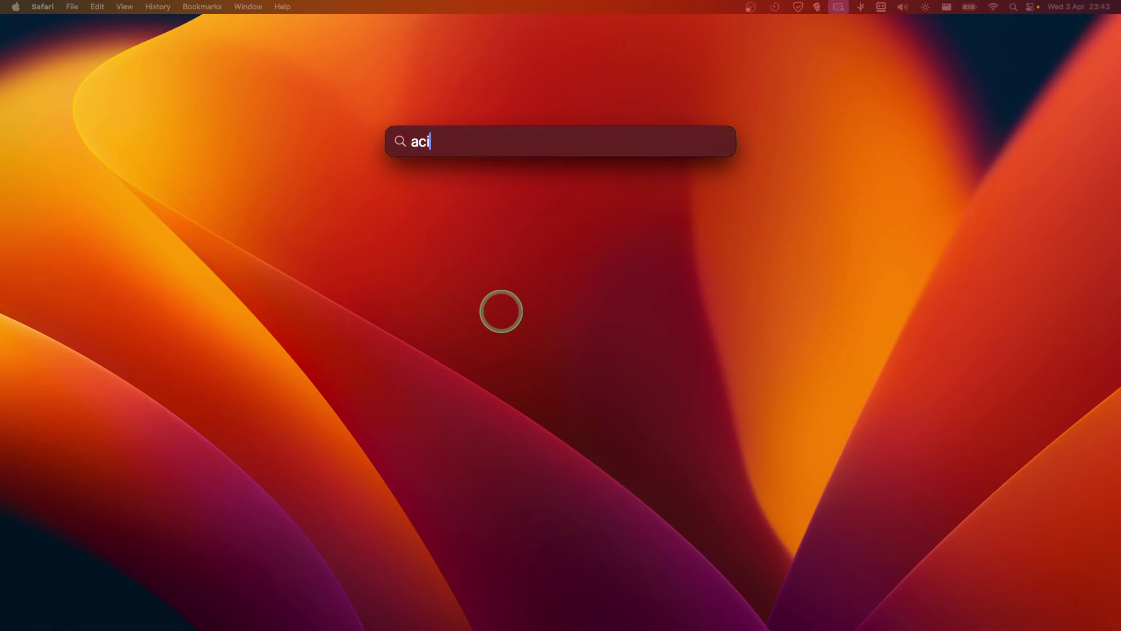
text(ctivity )
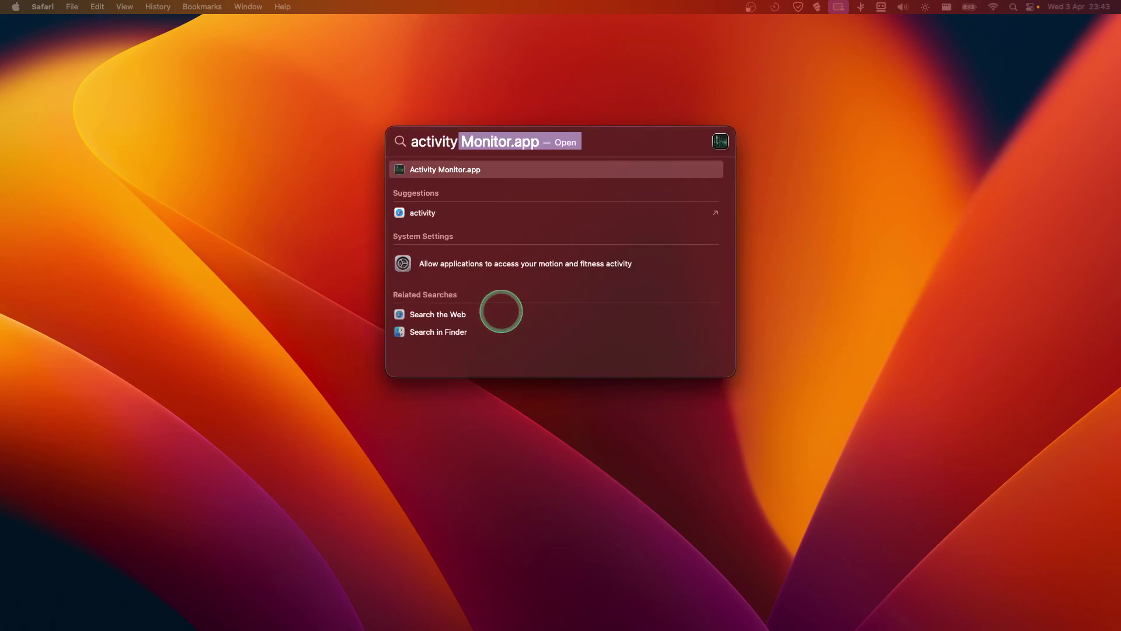
text(monitor)
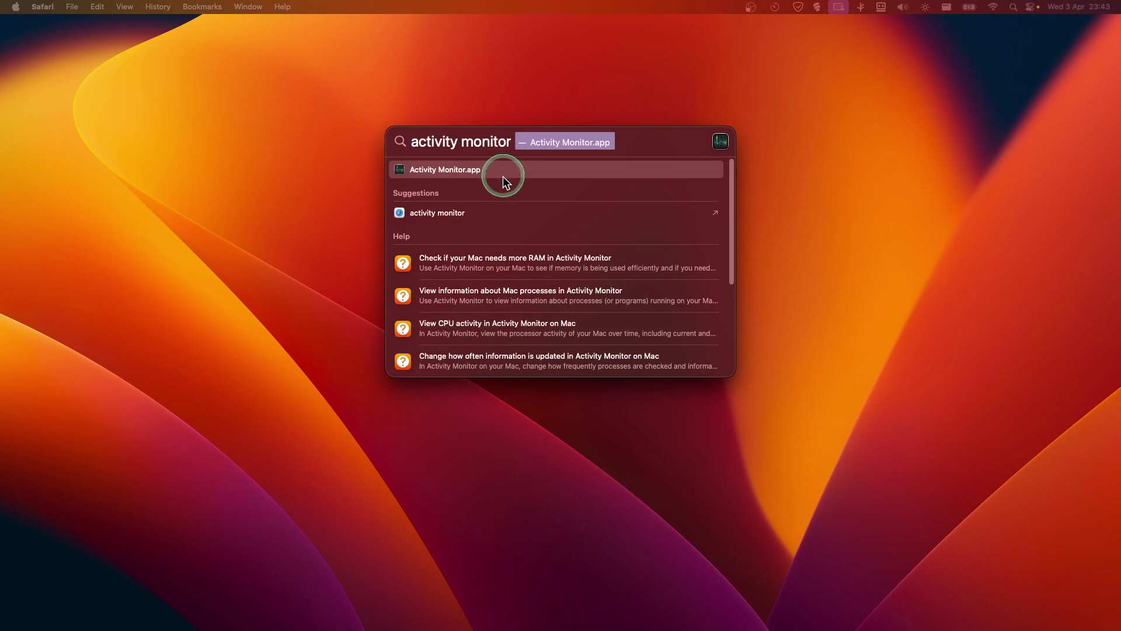
key(Return)
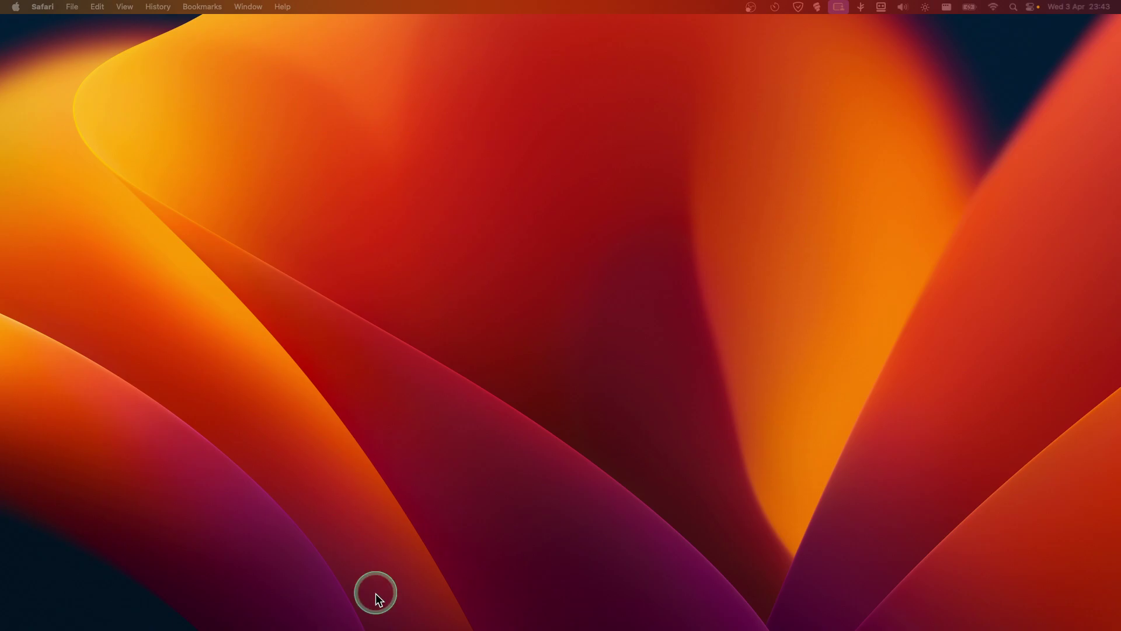
Centre the window, then view the CPU, Memory, Energy, Disk and Network tabs, ending on CPU.
drag(574, 540, 632, 143)
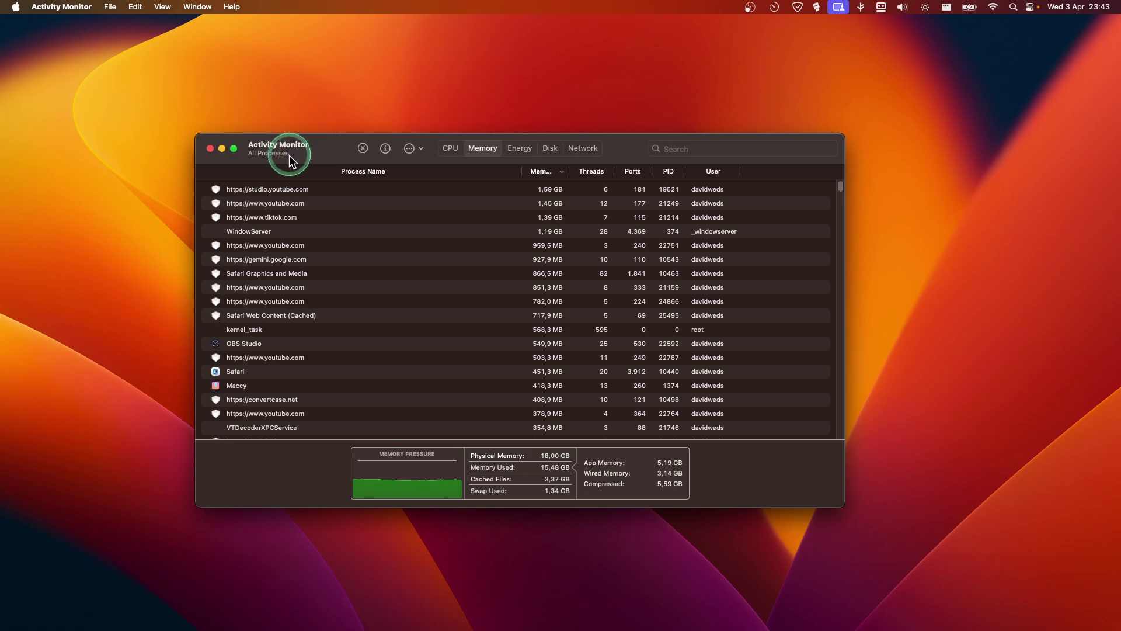
scroll(298, 208, down, 3)
scroll(298, 207, up, 3)
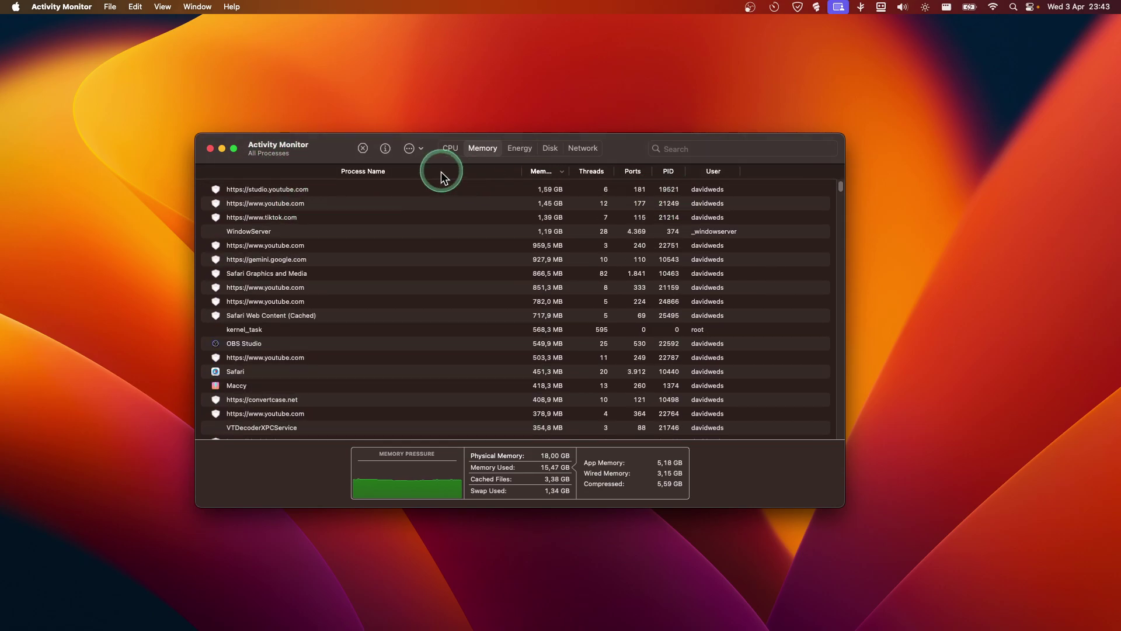
click(449, 149)
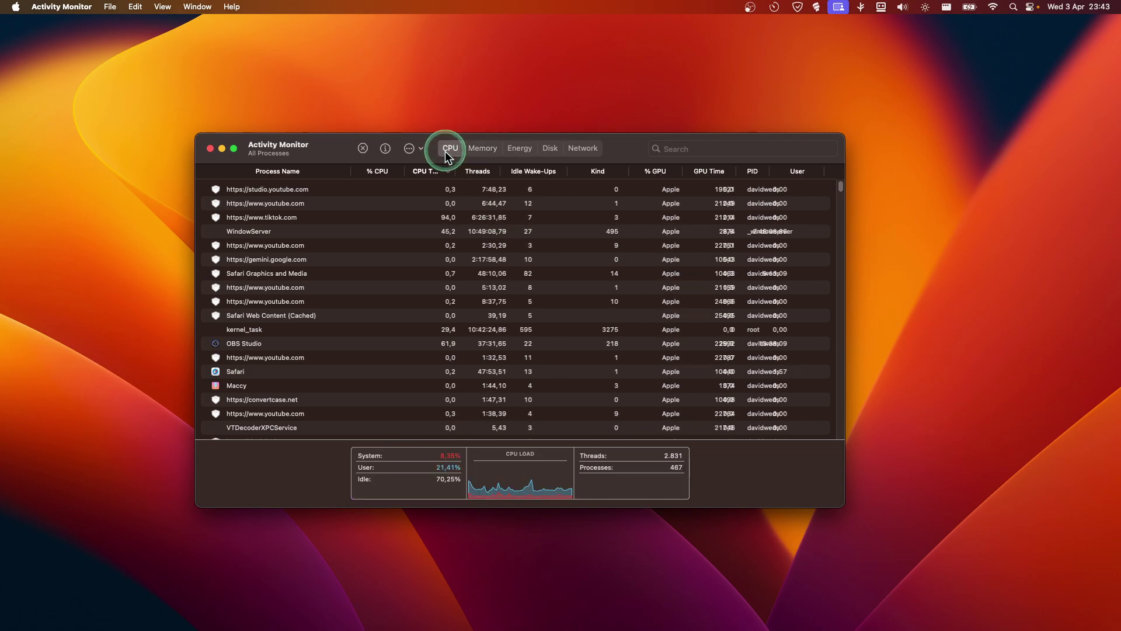
click(482, 148)
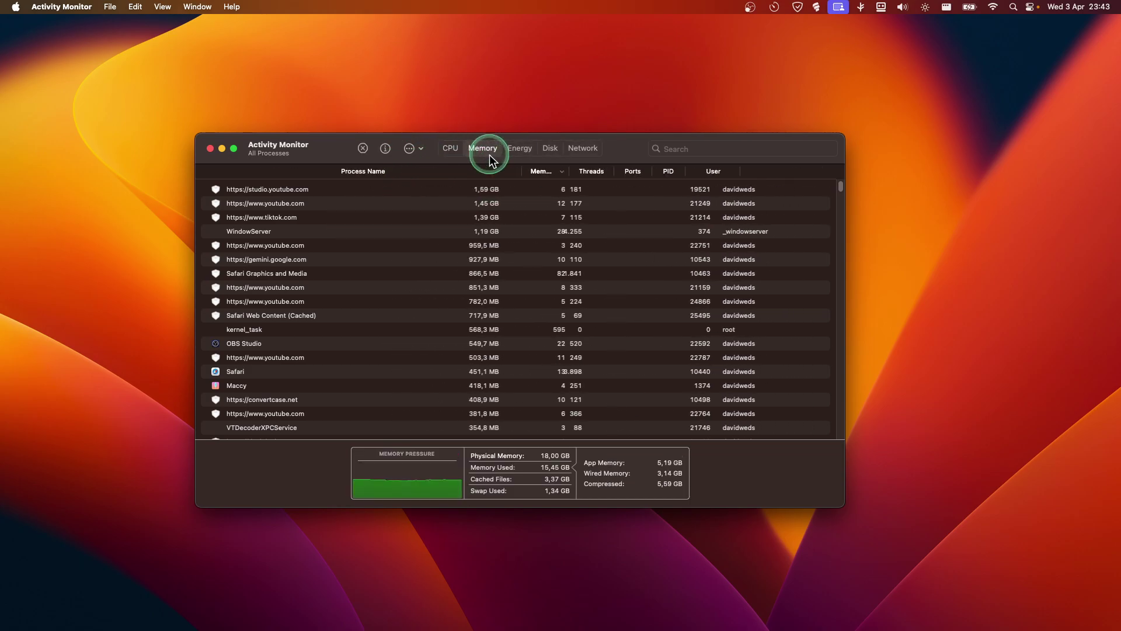
click(519, 148)
click(550, 148)
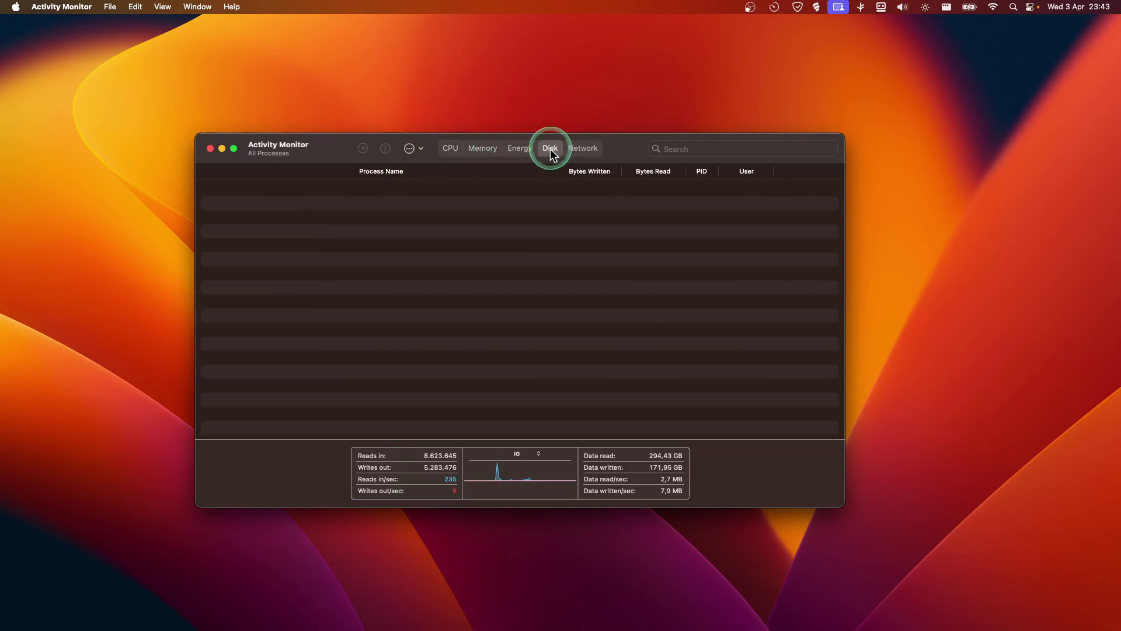
click(582, 148)
click(449, 148)
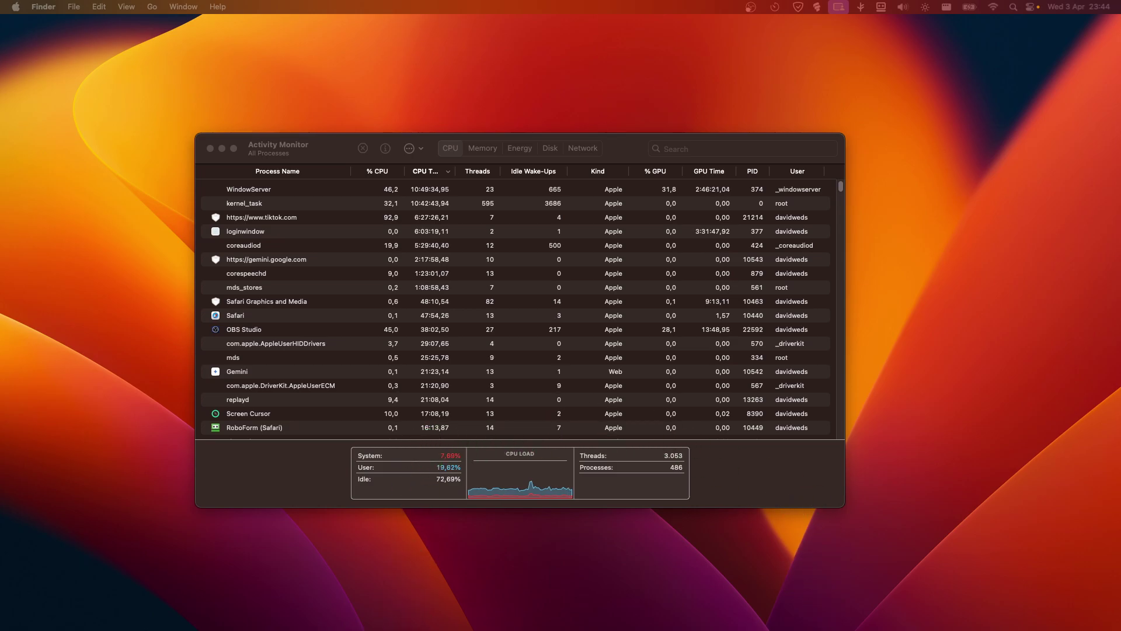
mouse_move(361, 591)
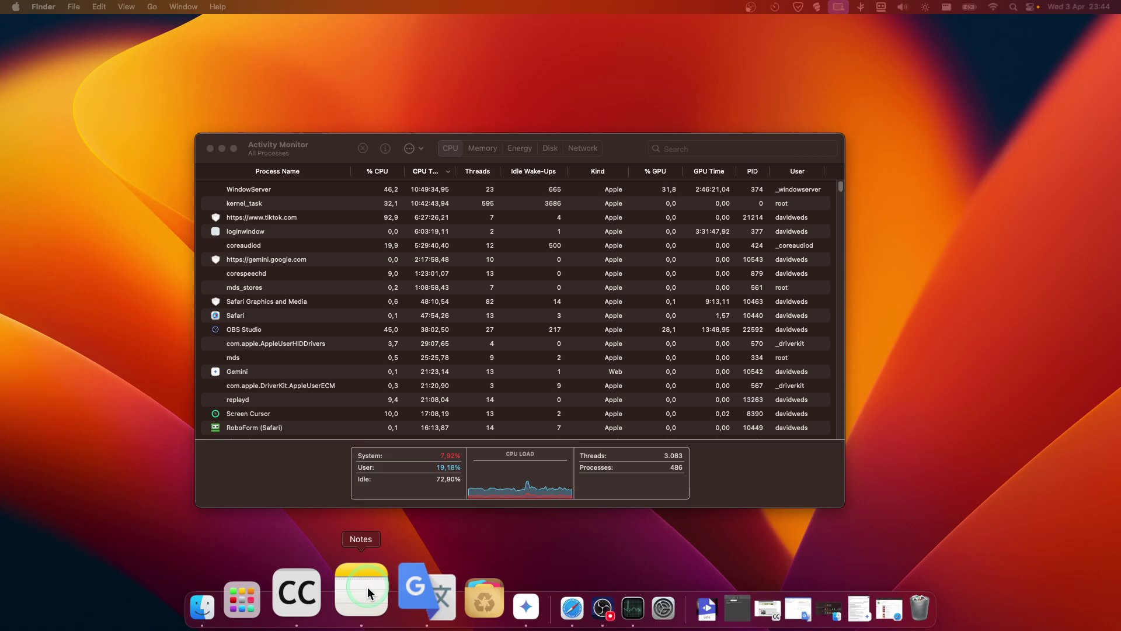
Launch Activity Monitor from the Altele folder in Launchpad.
click(242, 599)
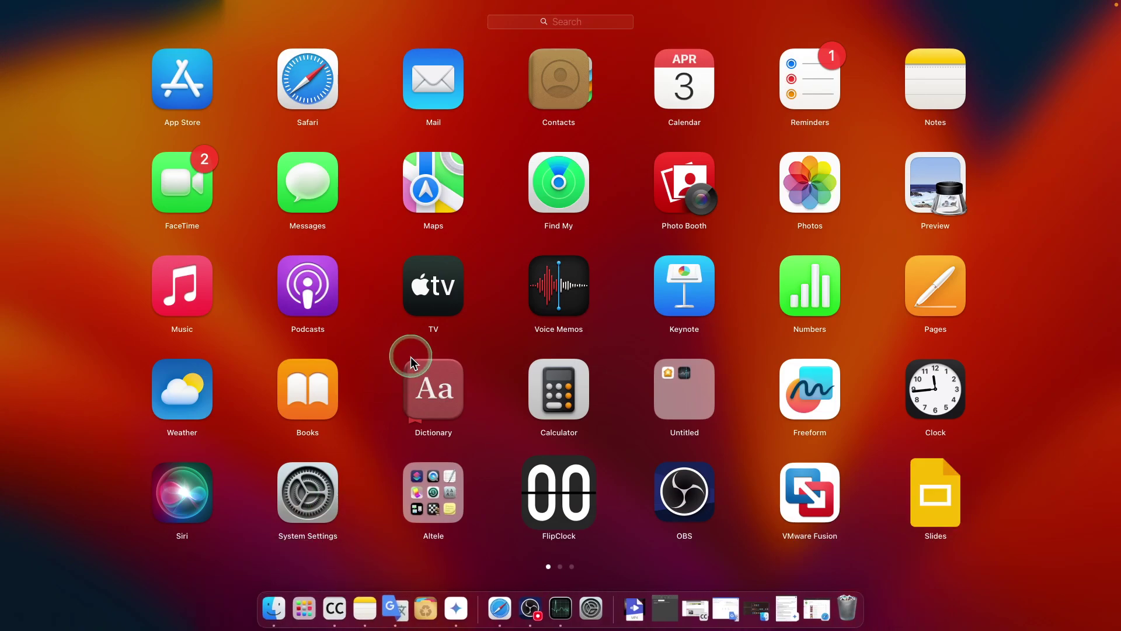
click(433, 491)
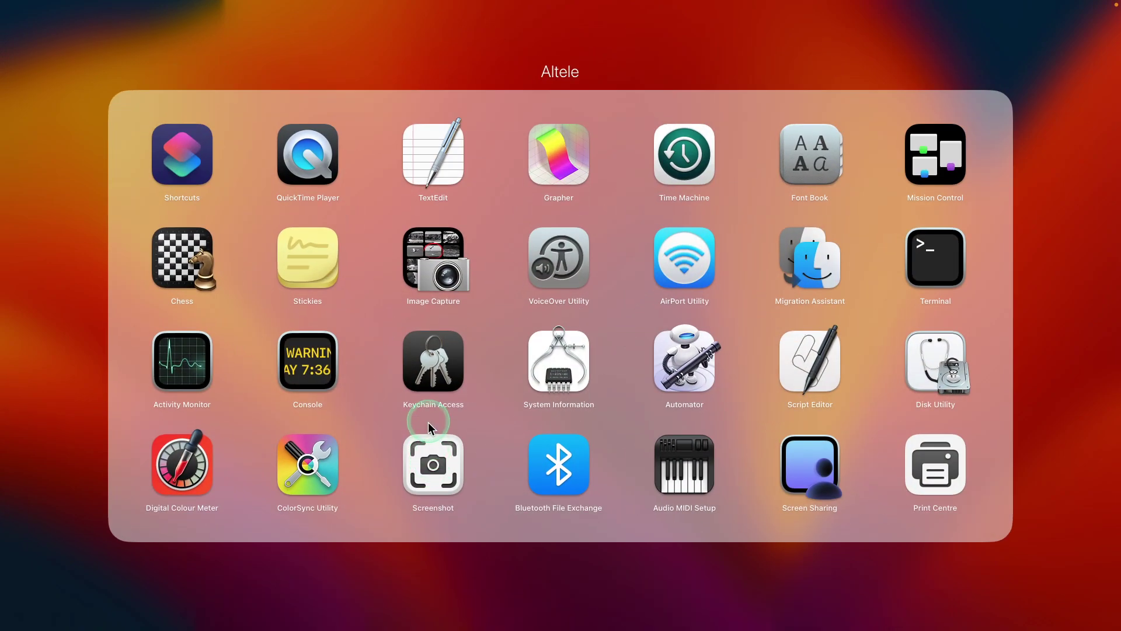
click(188, 360)
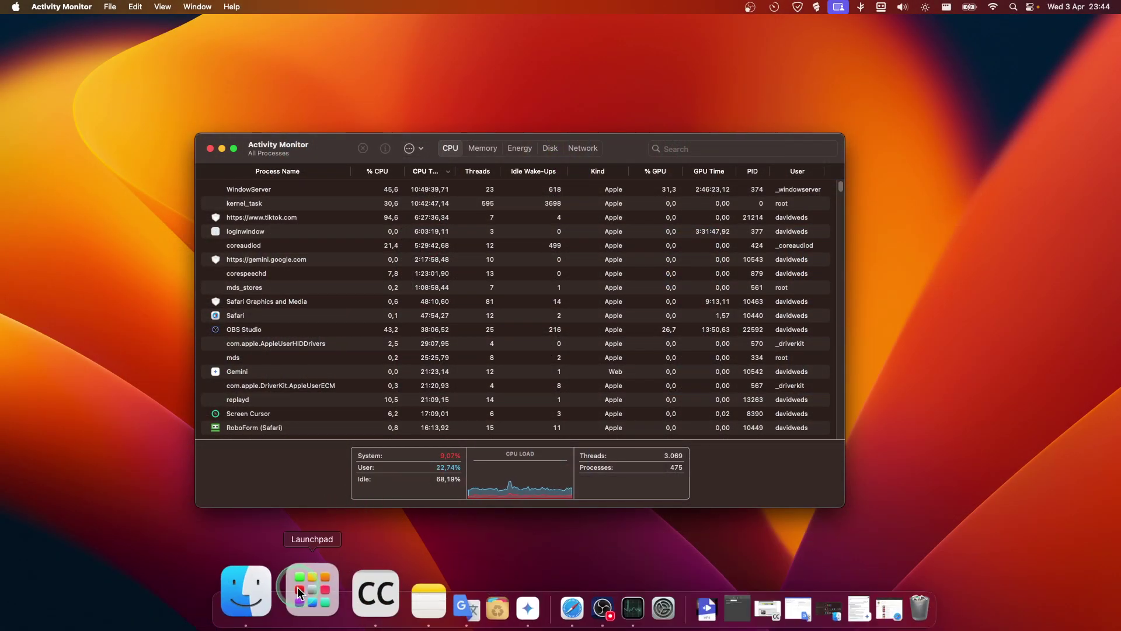
Relaunch Activity Monitor from the Altele folder via Launchpad again.
click(297, 587)
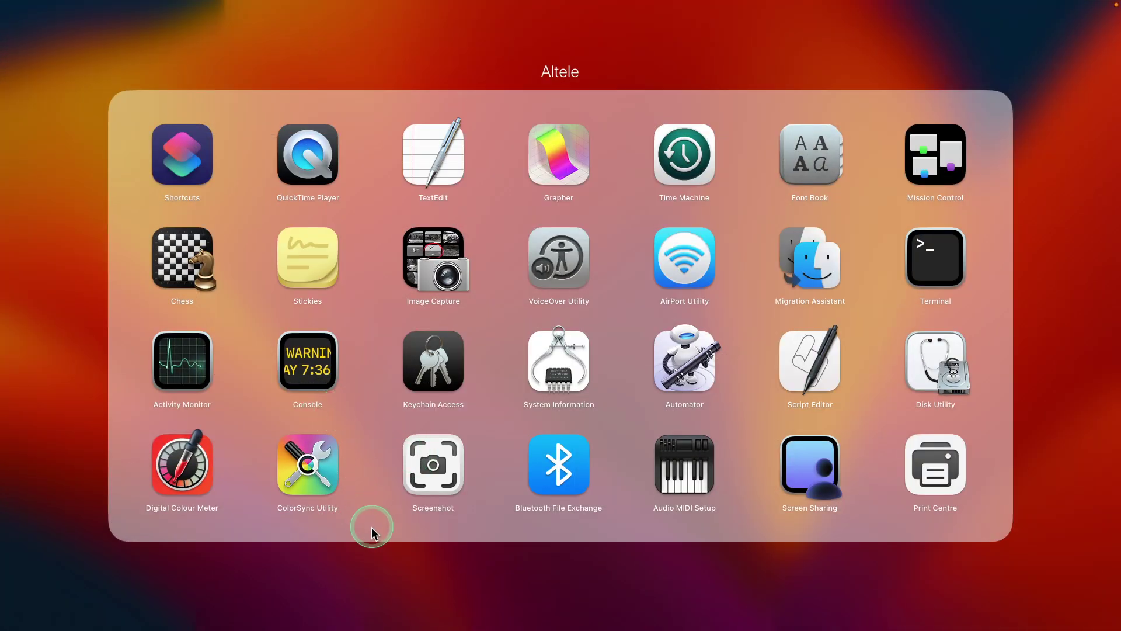
click(371, 550)
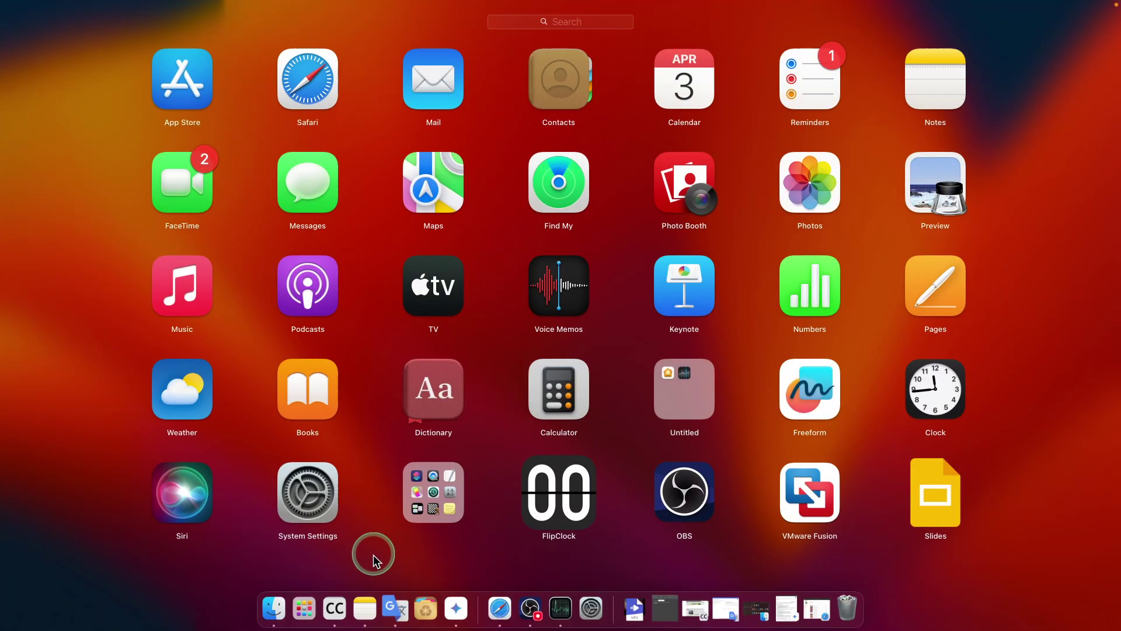
click(415, 490)
click(201, 368)
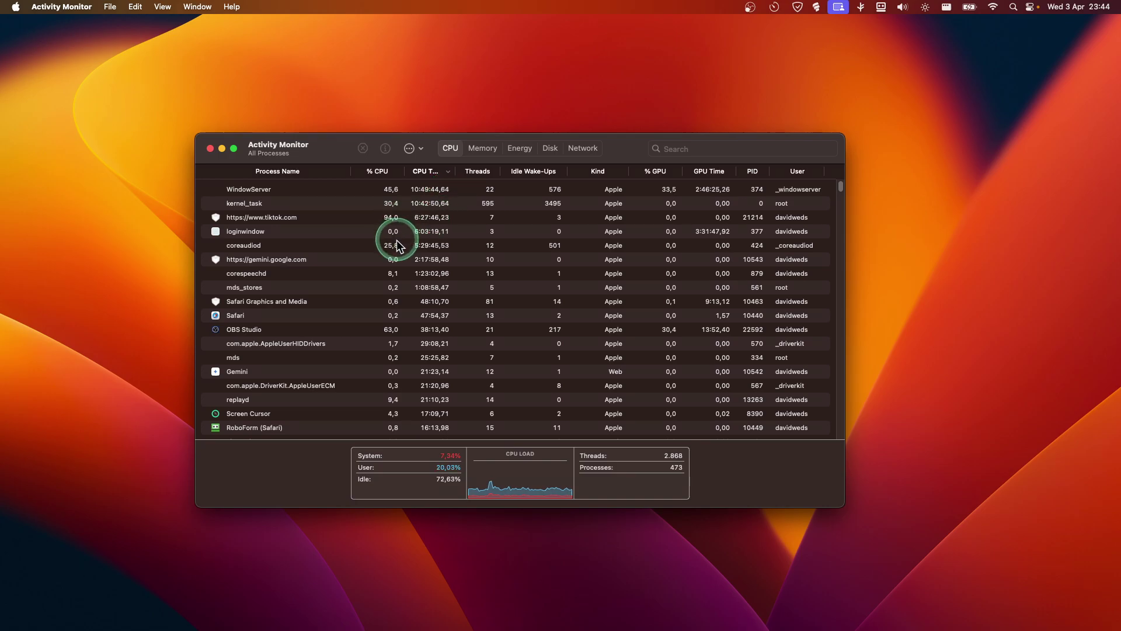
Select the WindowServer row, using about 43% CPU, in the process list.
drag(316, 218, 263, 195)
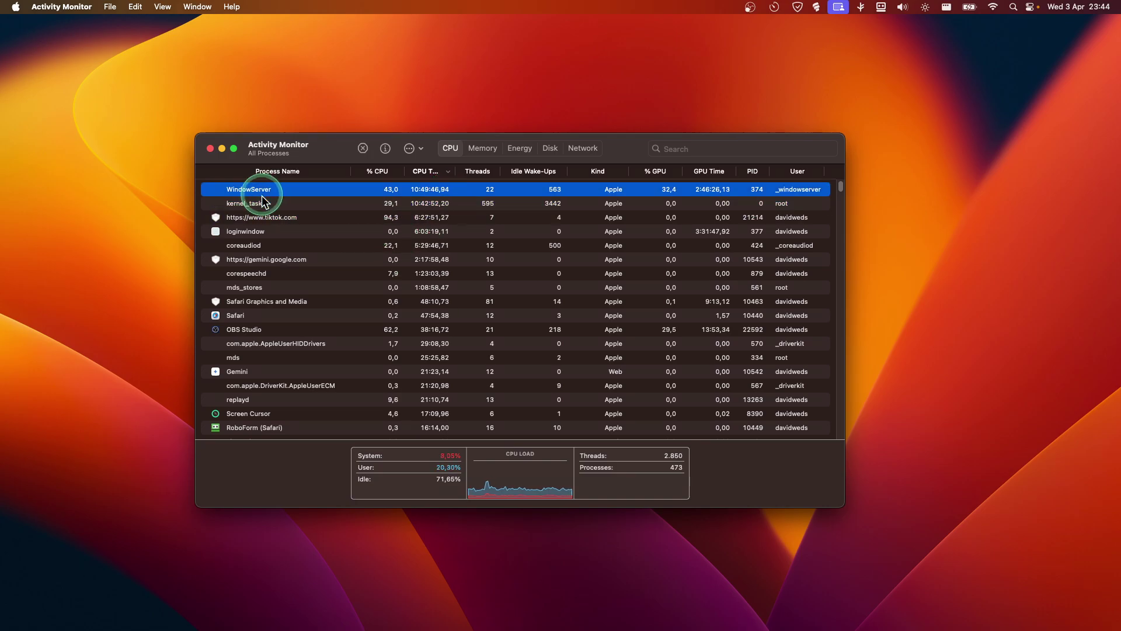